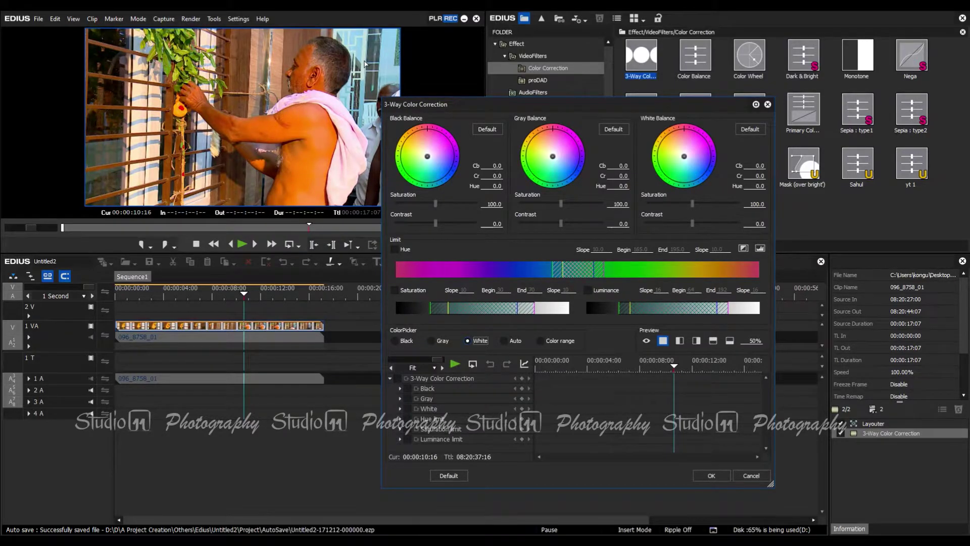
Sample the white balance from the bright window area and the black balance from the man's dark hair in the footage
left_click(364, 63)
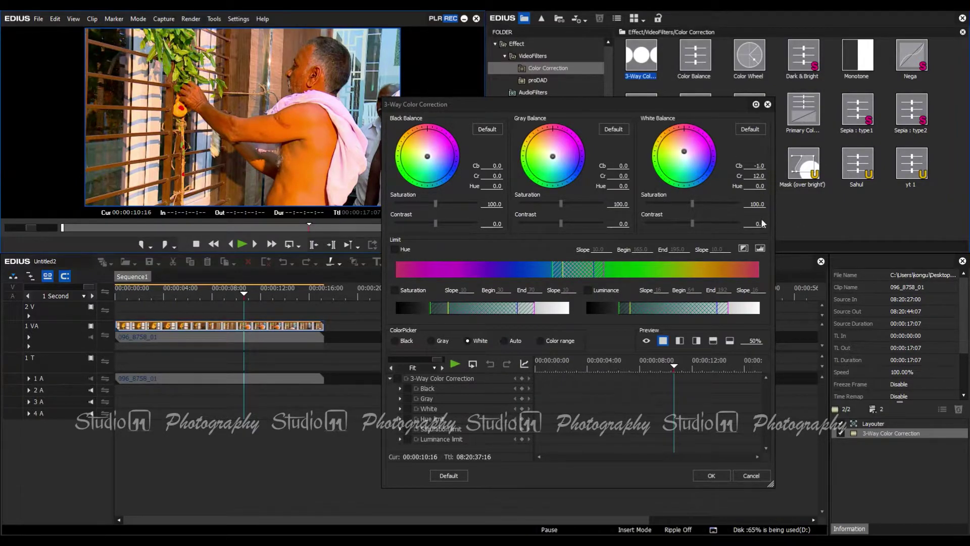
left_click(408, 340)
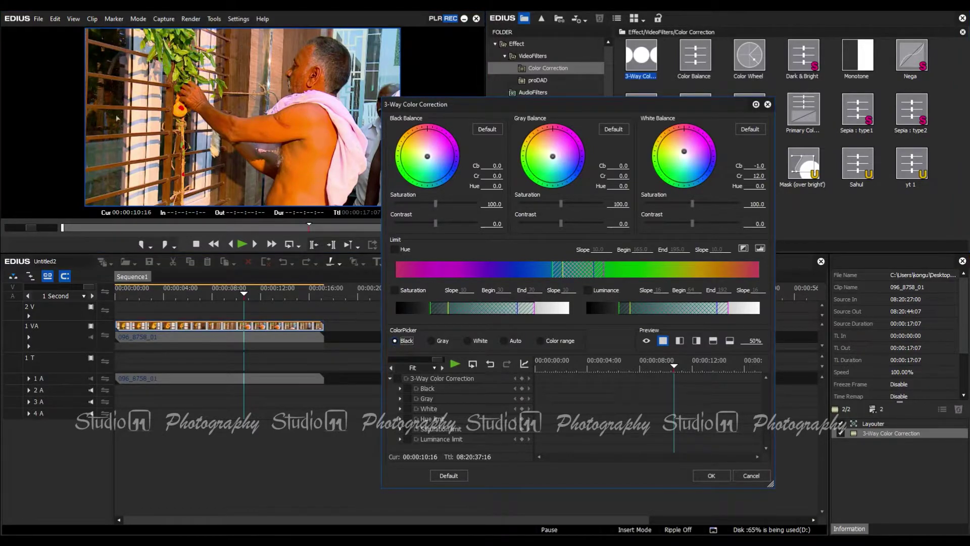
left_click(347, 57)
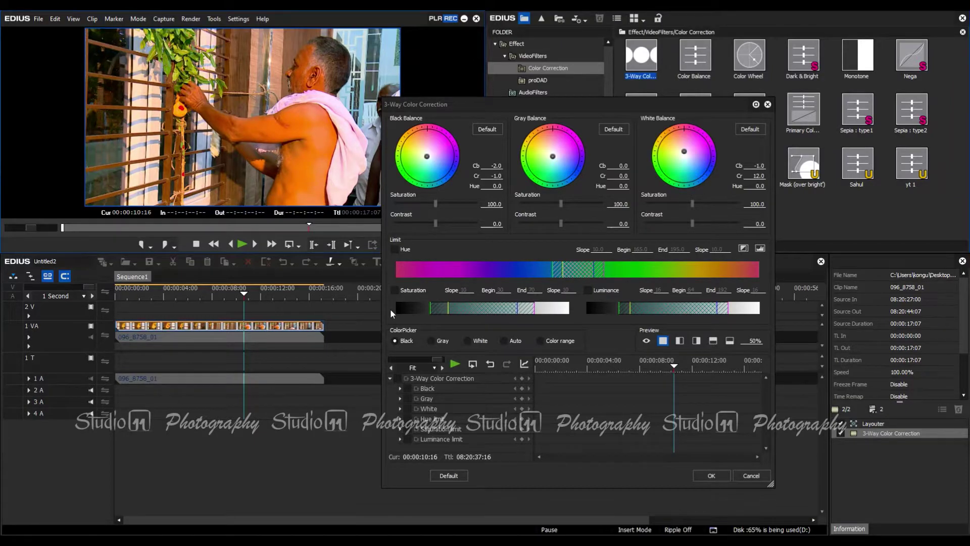
Sample the gray balance from several spots along the man's graying hairline
left_click(438, 341)
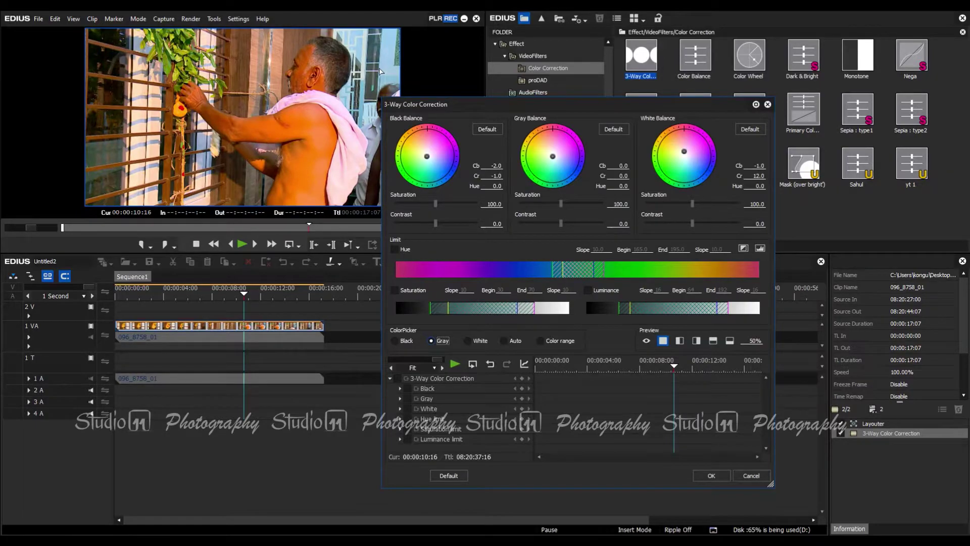
left_click(318, 56)
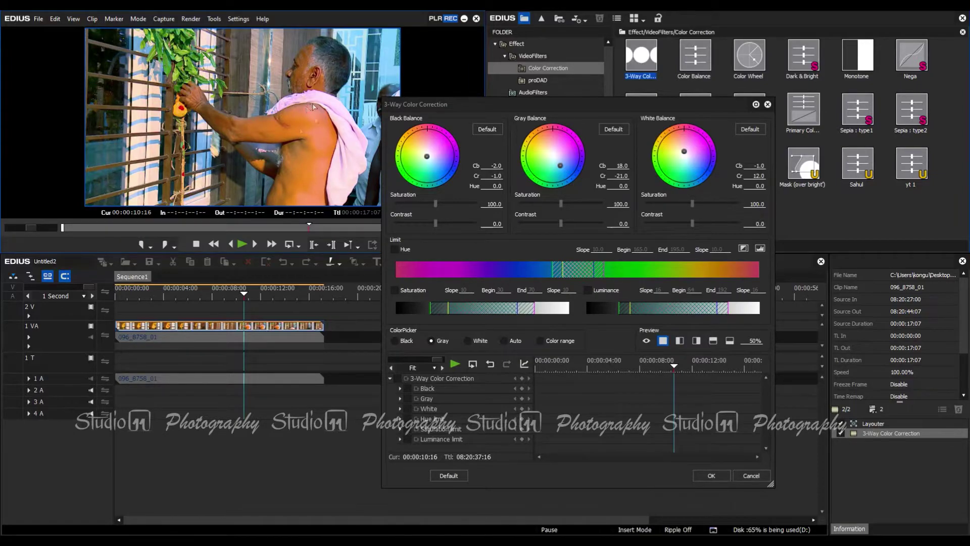
left_click(320, 61)
left_click(317, 65)
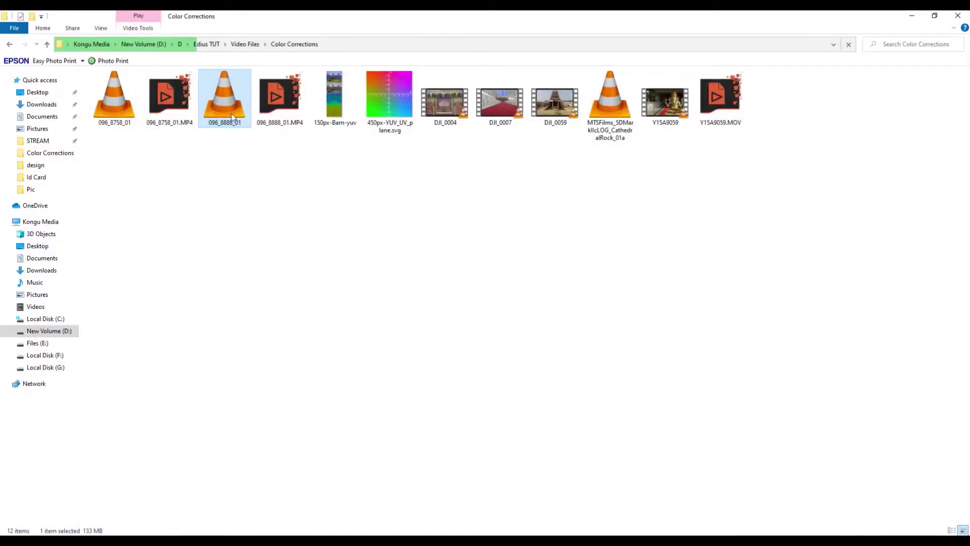
Add the clip 096_8888_01 to the 1 VA track after the first clip and move the playhead to 00:00:43:14
left_click_drag(225, 99, 378, 374)
left_click_drag(390, 293, 644, 298)
left_click_drag(310, 524, 395, 523)
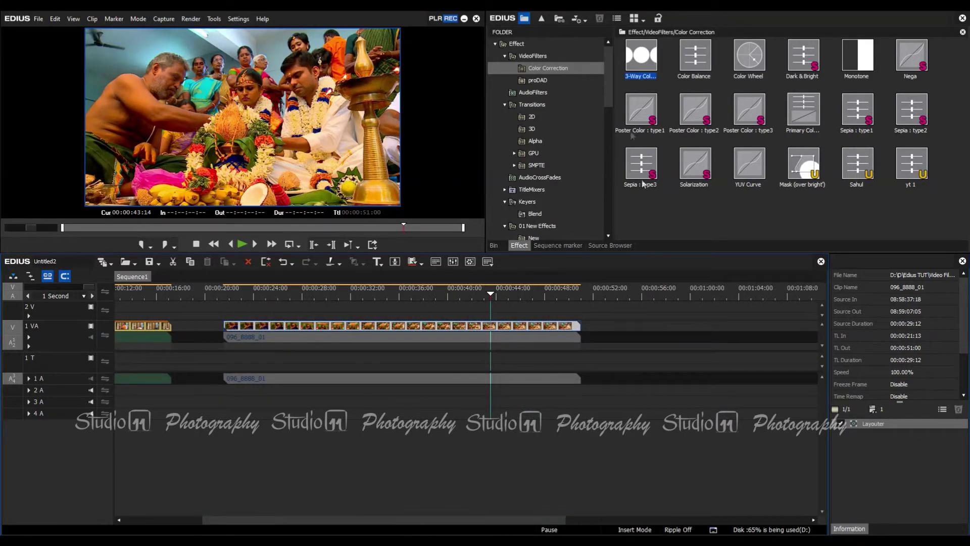
Apply the 3-Way Color Correction filter to the 096_8888_01 clip and open its settings
left_click_drag(641, 60, 442, 343)
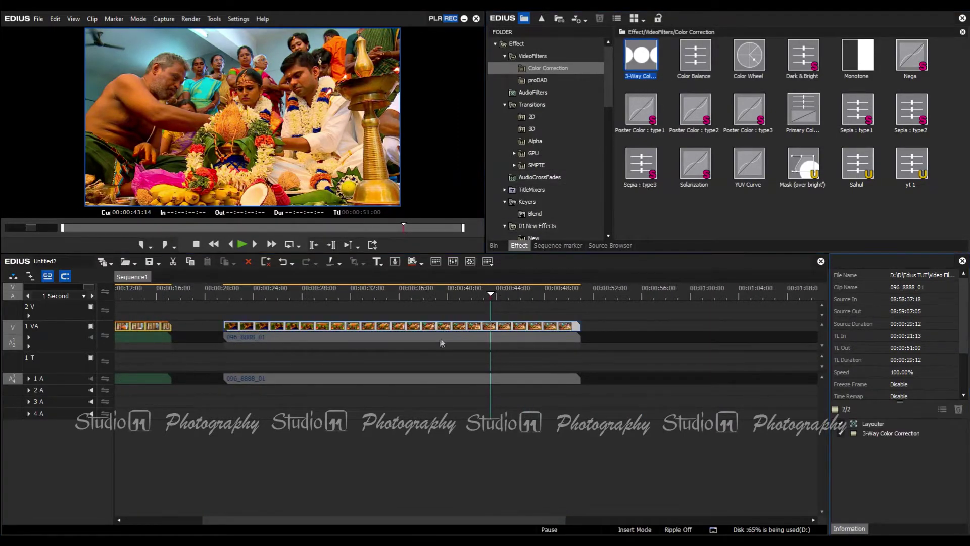
double_click(899, 435)
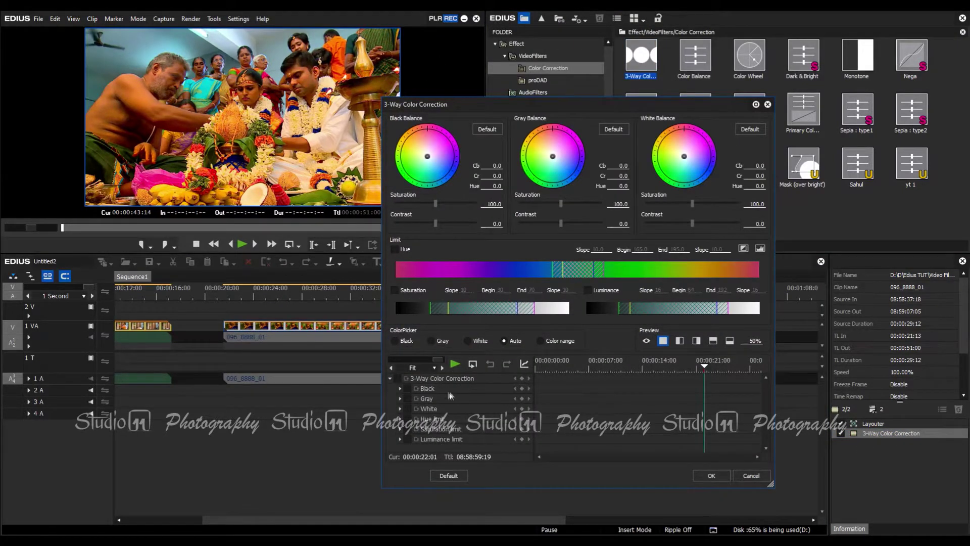
Try automatic and black color picking on the wedding footage, resetting the filter to its defaults
left_click(515, 341)
left_click(307, 81)
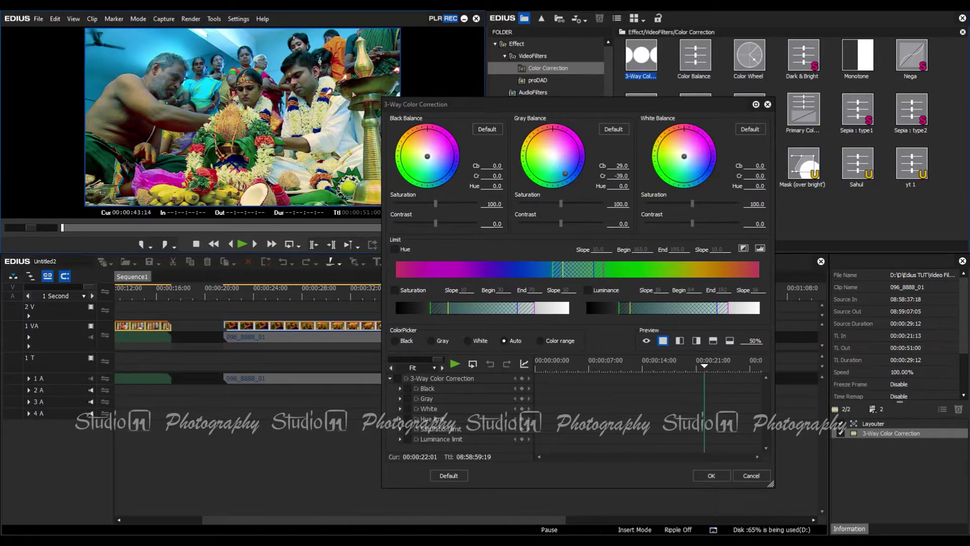
left_click(444, 476)
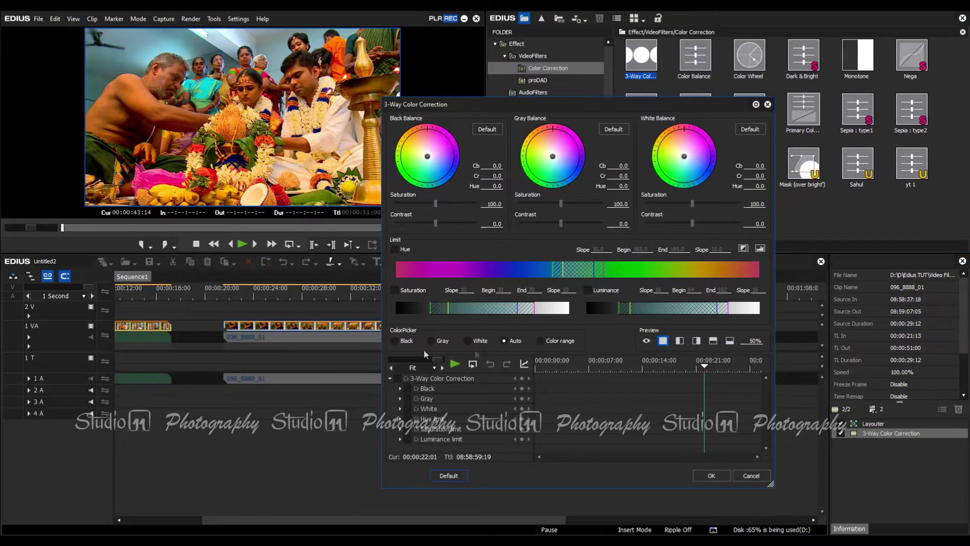
left_click(405, 341)
left_click(293, 61)
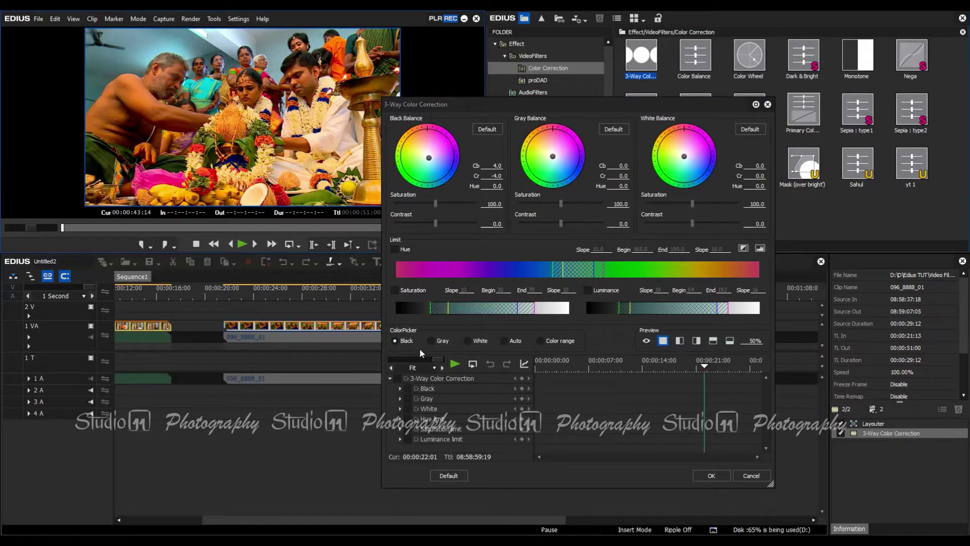
left_click(293, 65)
left_click(431, 340)
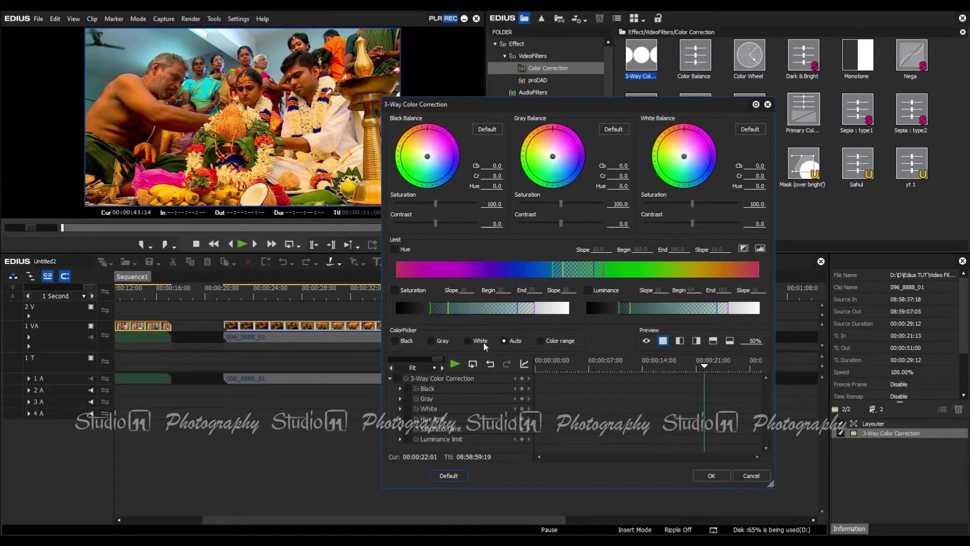
Sample the white balance from the ceiling and the groom's white shirt, and the black balance from his dark hair
left_click(467, 341)
left_click(201, 34)
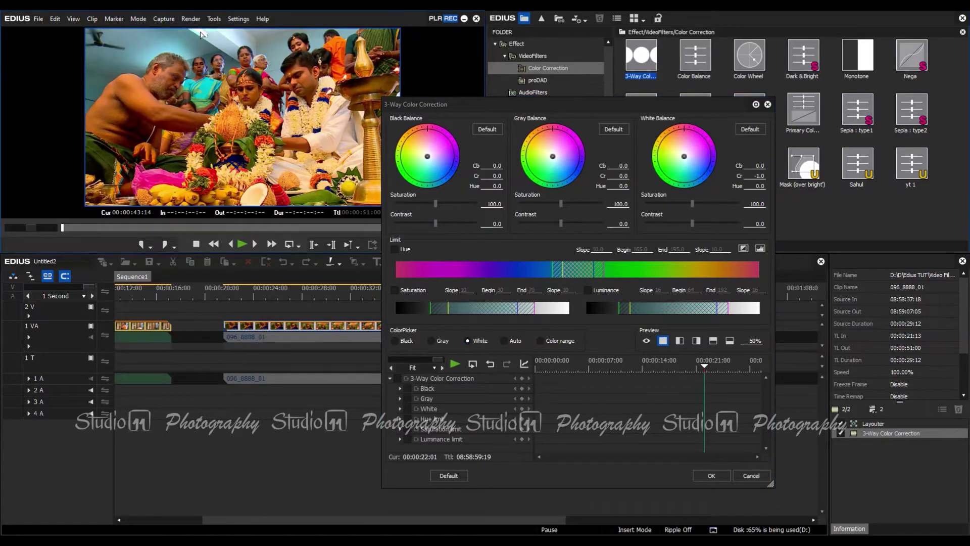
left_click(202, 34)
left_click(338, 129)
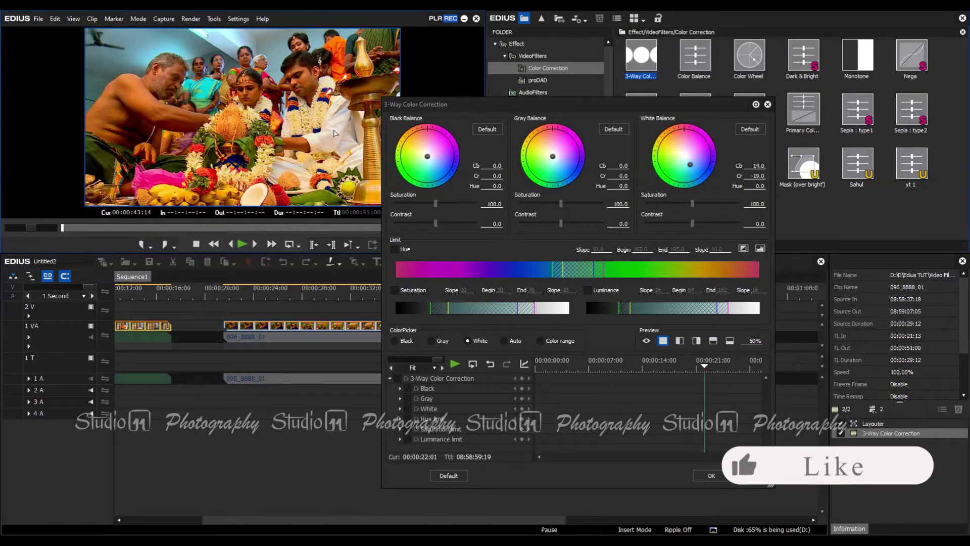
left_click(406, 341)
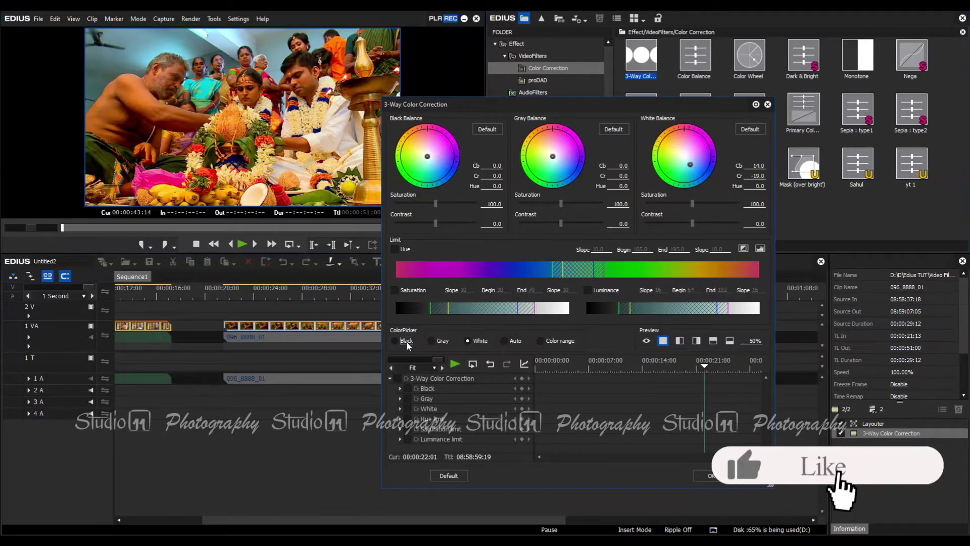
left_click(287, 62)
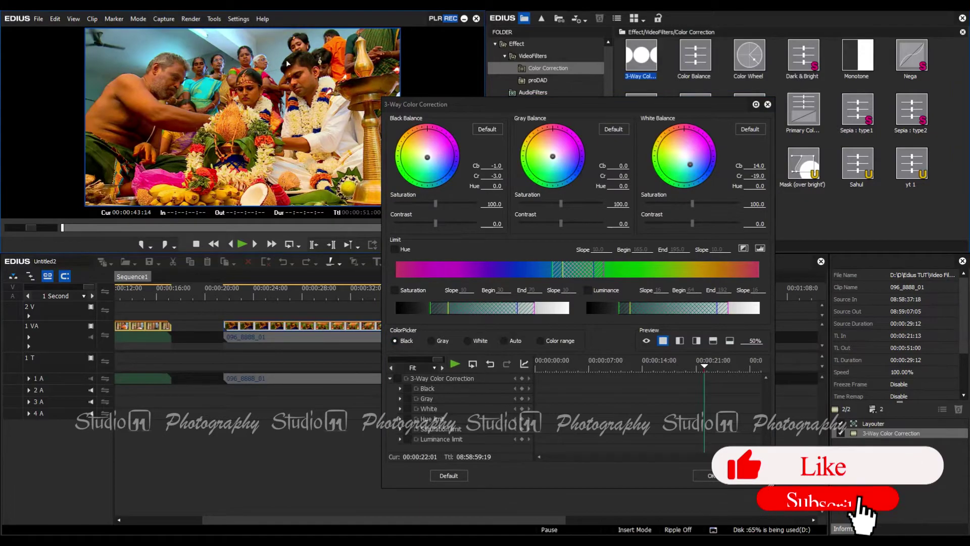
Sample the gray balance from various spots on the back wall and finally from the lower-left corner of the footage
left_click(435, 340)
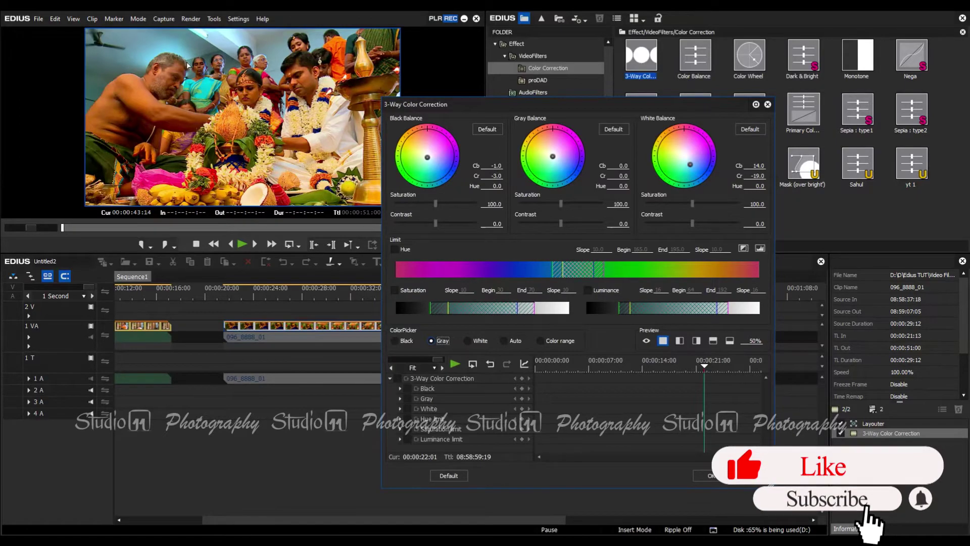
left_click(101, 60)
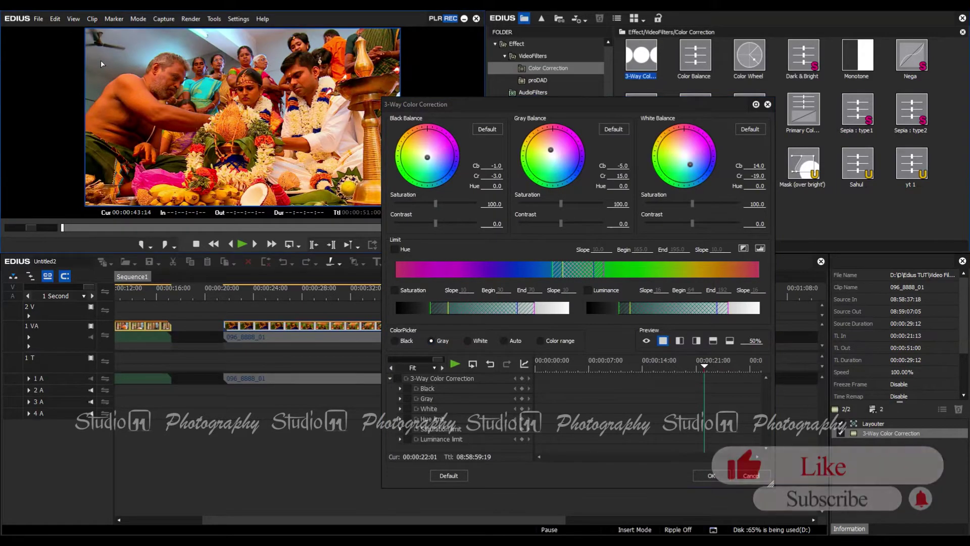
left_click(140, 42)
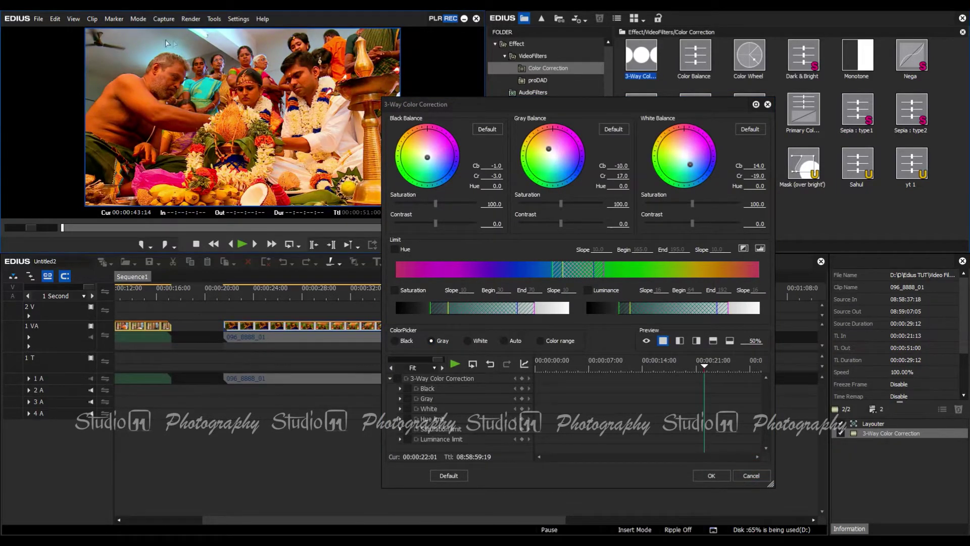
left_click(191, 49)
left_click(211, 34)
left_click(230, 35)
left_click(238, 40)
left_click(252, 43)
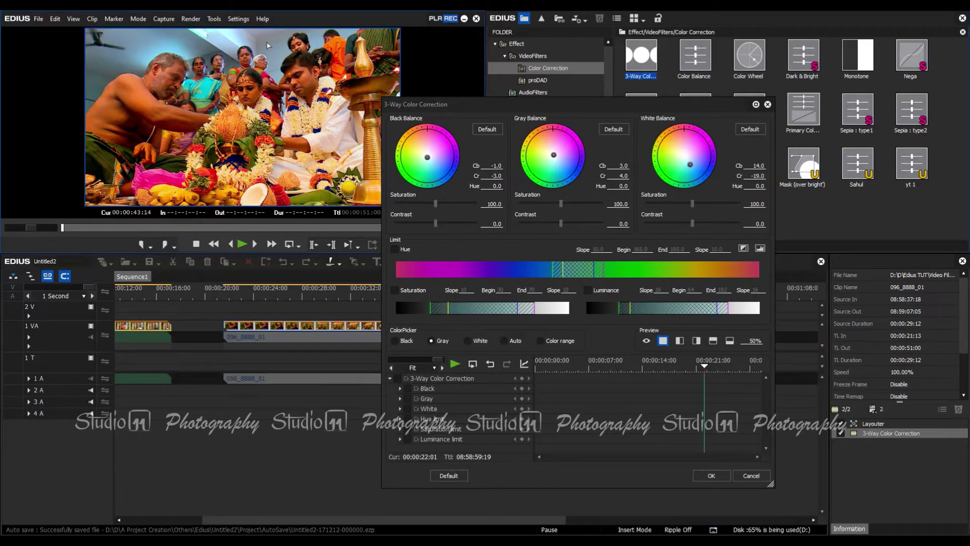
left_click(260, 44)
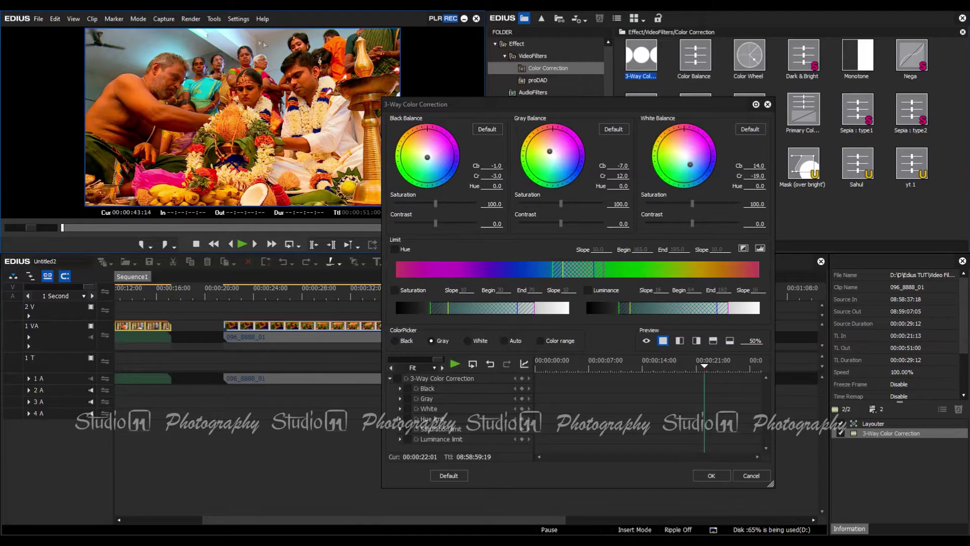
left_click(260, 45)
left_click(254, 49)
left_click(249, 44)
left_click(221, 39)
left_click(217, 39)
left_click(130, 200)
left_click(134, 207)
Compare the corrected and original footage in the split previews, return to the full preview and accept the color correction
left_click_drag(447, 107, 505, 63)
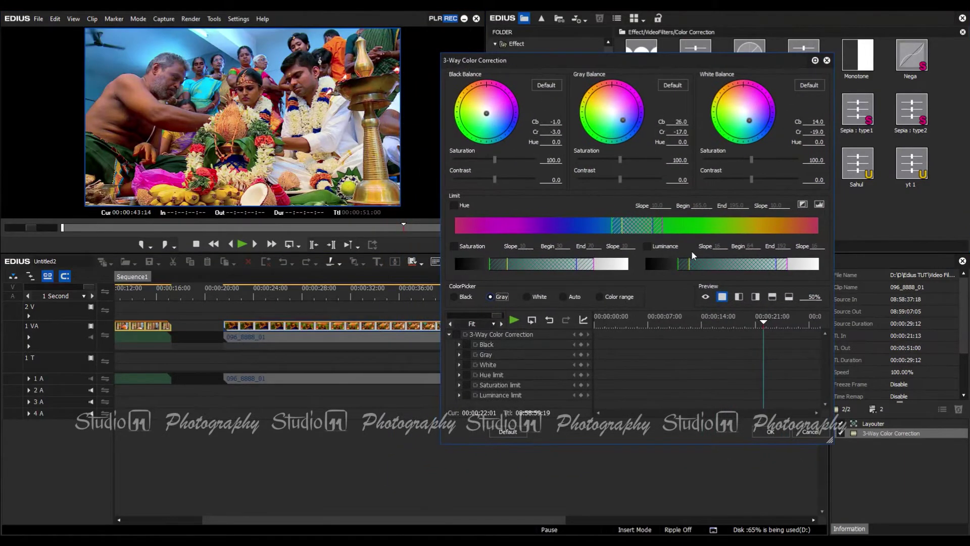
left_click(739, 298)
left_click(755, 297)
left_click(723, 298)
left_click(771, 432)
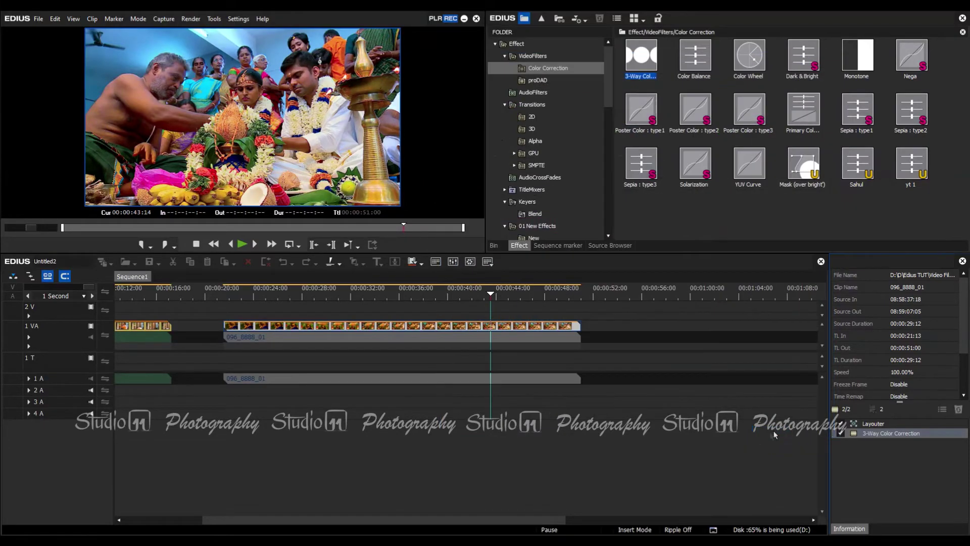